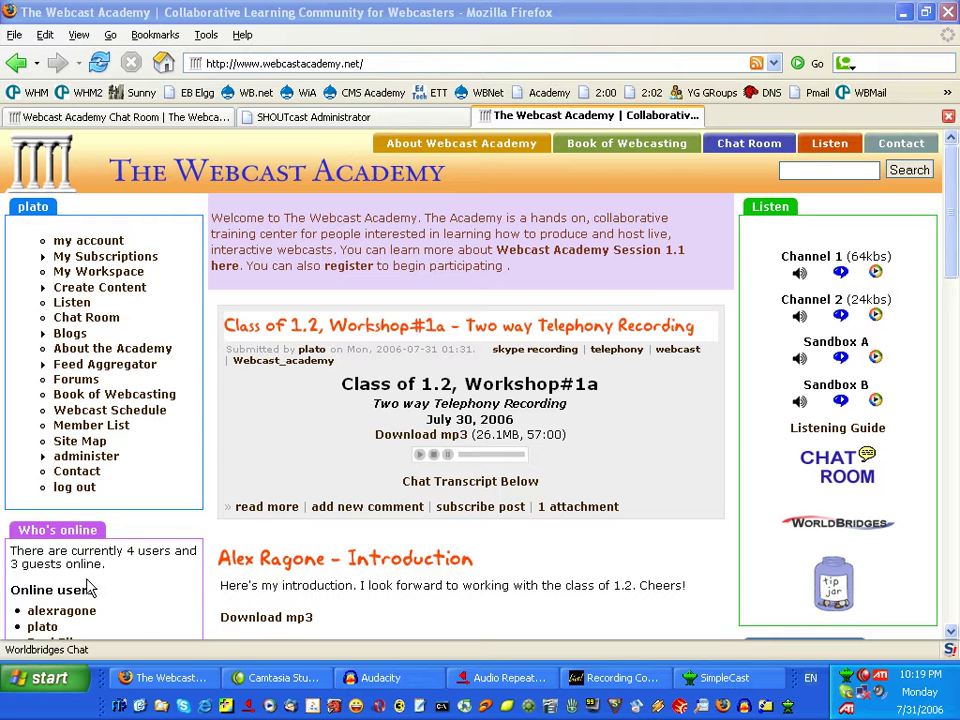
Step: Run msconfig to start the System Configuration Utility and show its list of startup items
{"action": "left_click", "coordinate": [50, 679]}
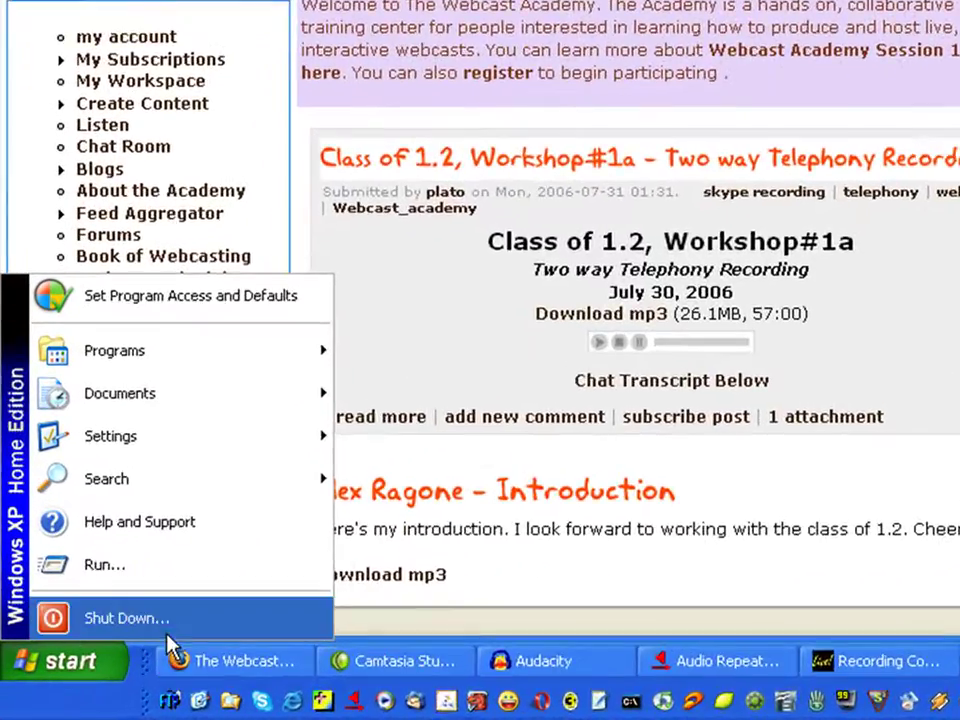
{"action": "left_click", "coordinate": [222, 540]}
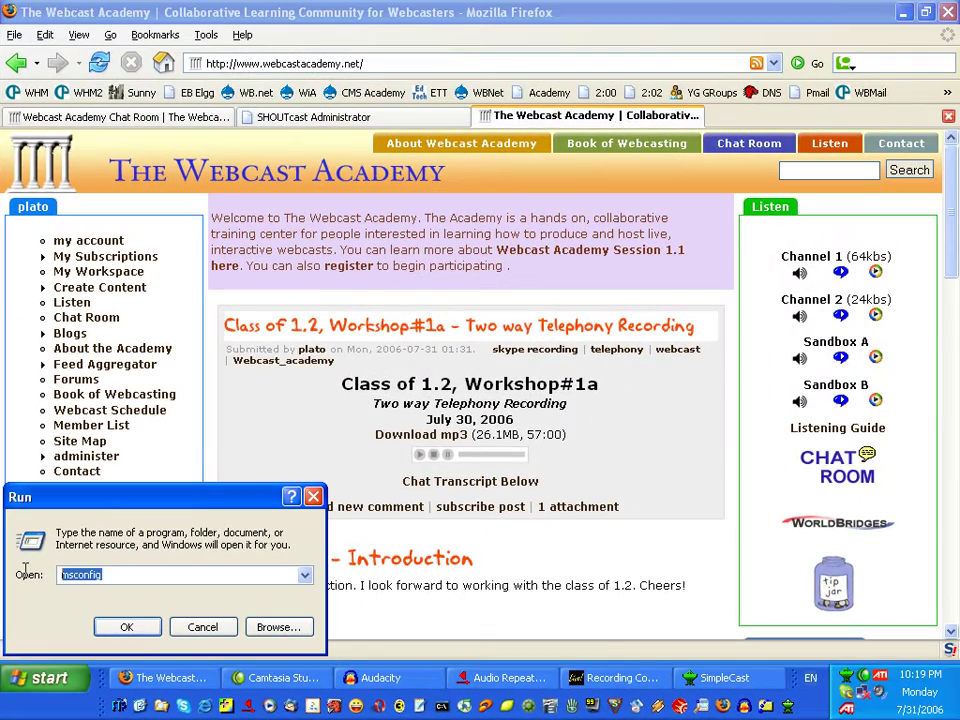
{"action": "left_click", "coordinate": [154, 607]}
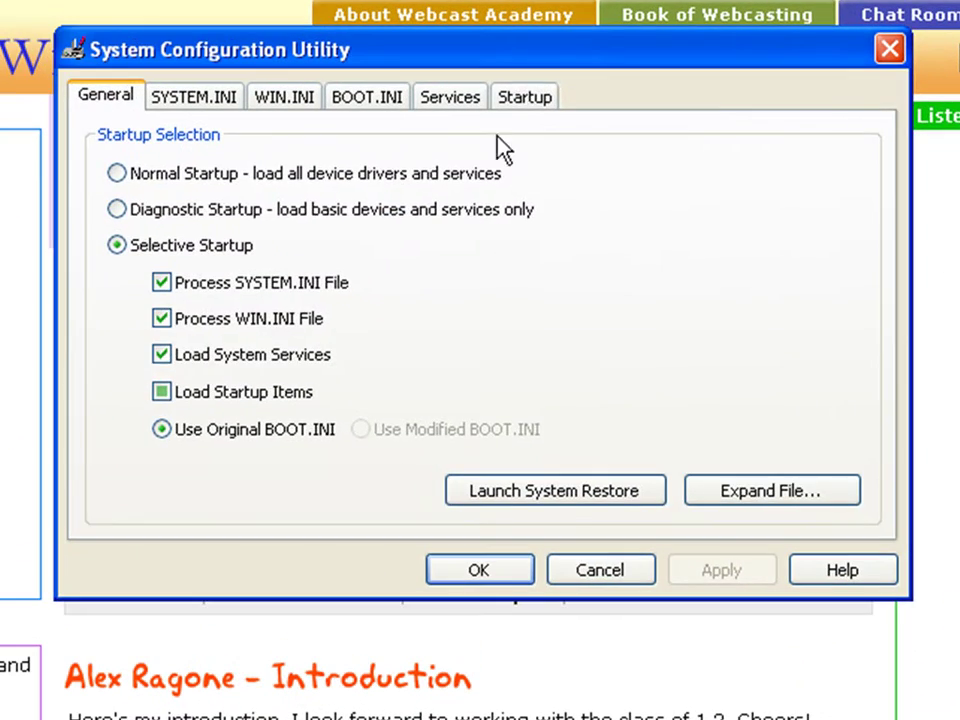
{"action": "left_click", "coordinate": [525, 98]}
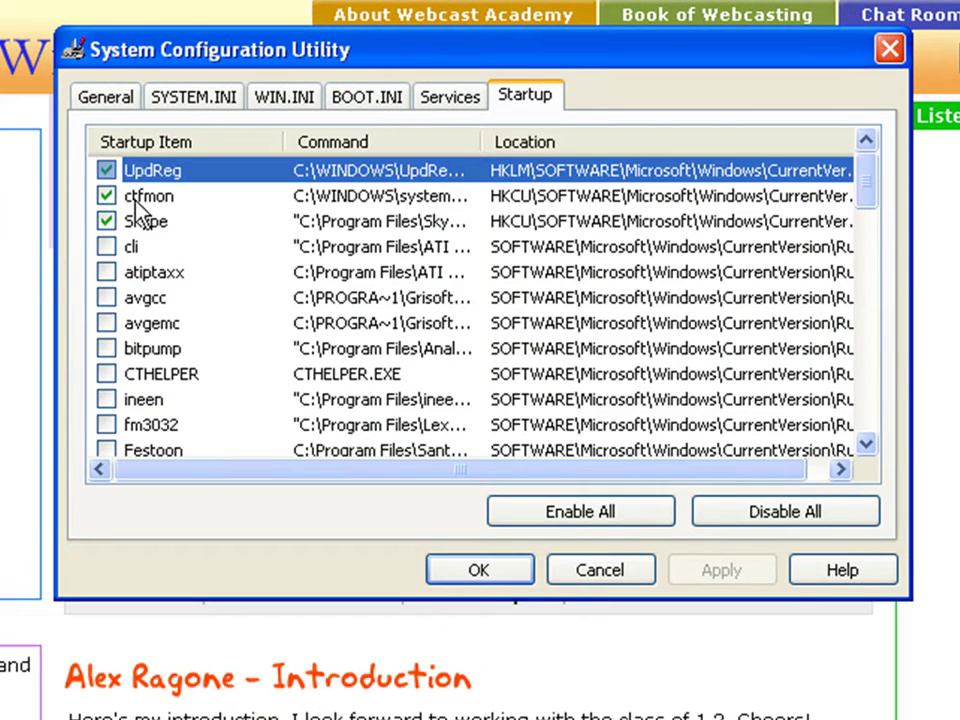
Step: Review which programs in the startup items list are enabled, and close the utility without making changes
{"action": "scroll", "coordinate": [225, 246], "scroll_direction": "down", "scroll_amount": 10}
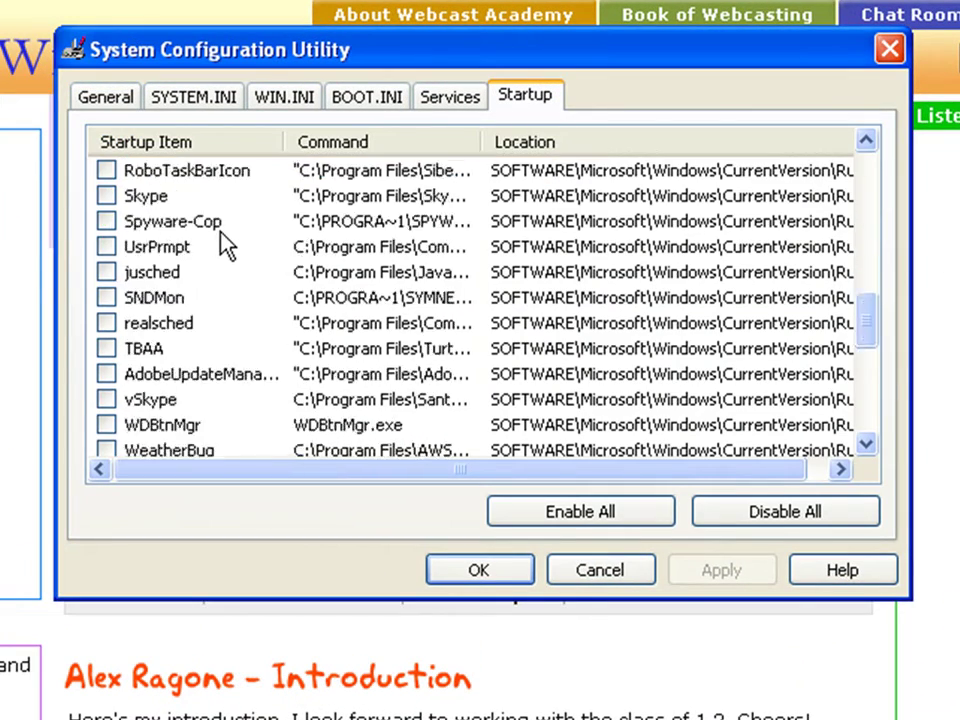
{"action": "scroll", "coordinate": [225, 246], "scroll_direction": "down", "scroll_amount": 5}
{"action": "scroll", "coordinate": [225, 246], "scroll_direction": "up", "scroll_amount": 15}
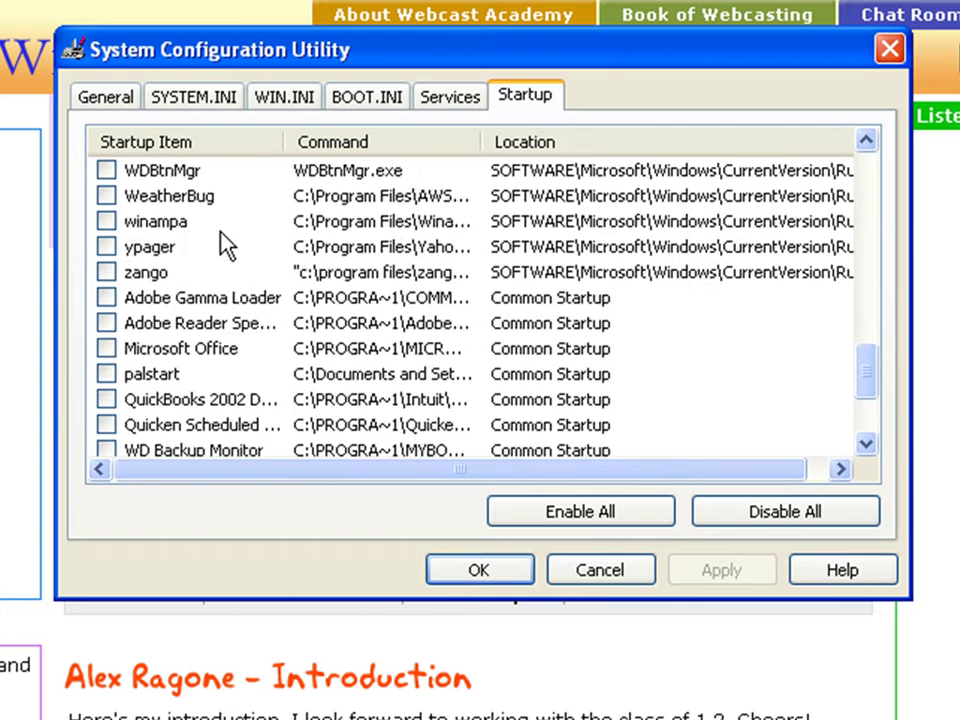
{"action": "scroll", "coordinate": [225, 246], "scroll_direction": "up", "scroll_amount": 1}
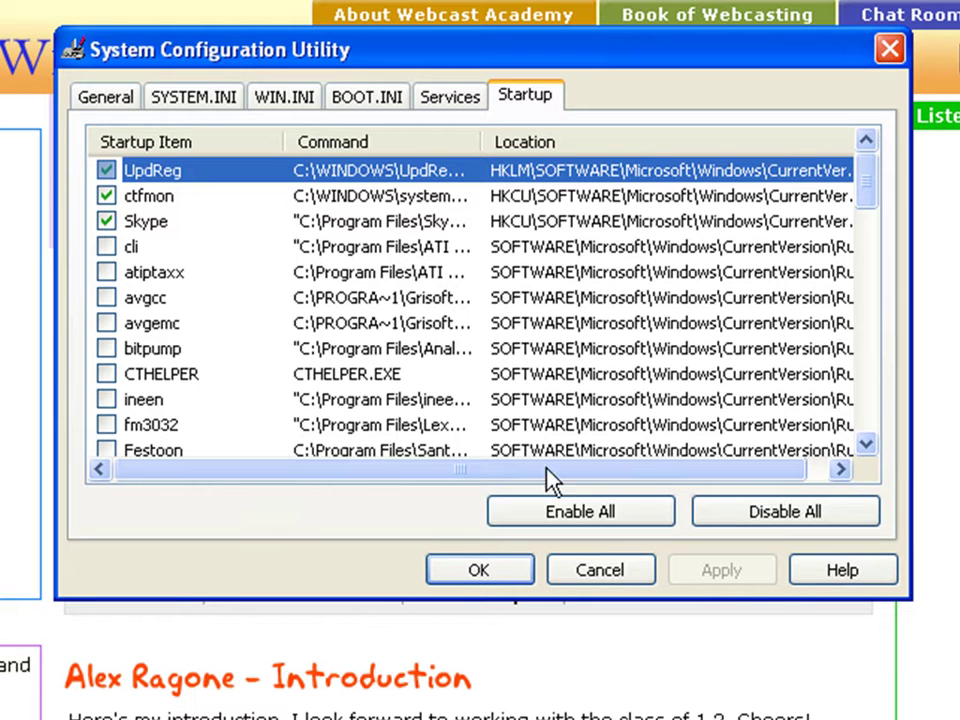
{"action": "left_click", "coordinate": [618, 575]}
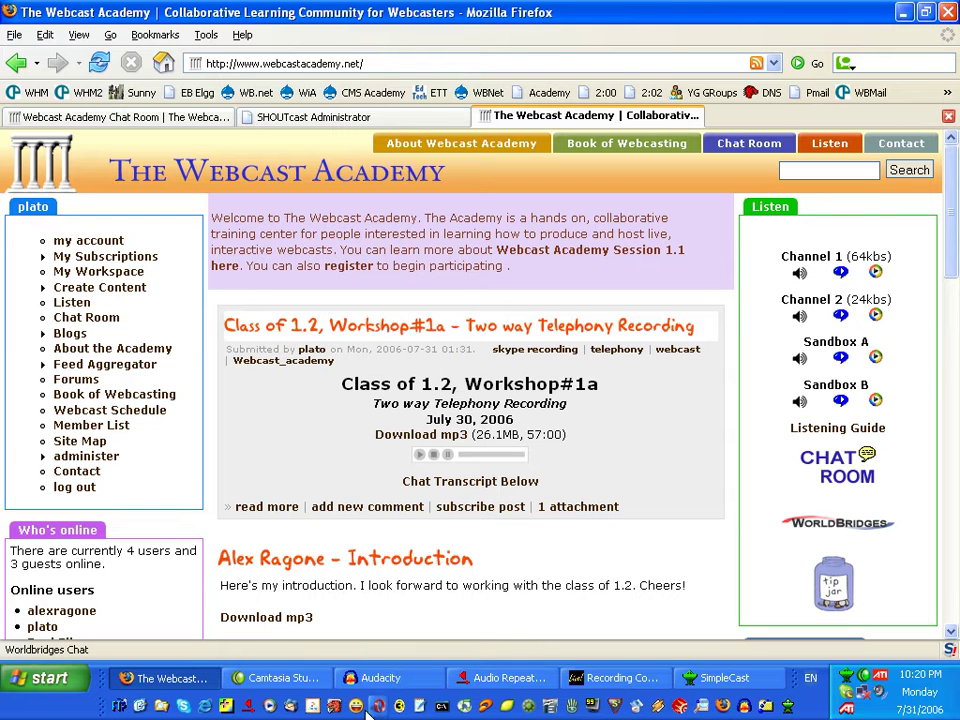
Step: Minimize the browser and add the desktop's Flickr Uploadr shortcut to the Quick Launch bar, checking it among the overflow items
{"action": "left_click", "coordinate": [904, 12]}
{"action": "left_click", "coordinate": [904, 12]}
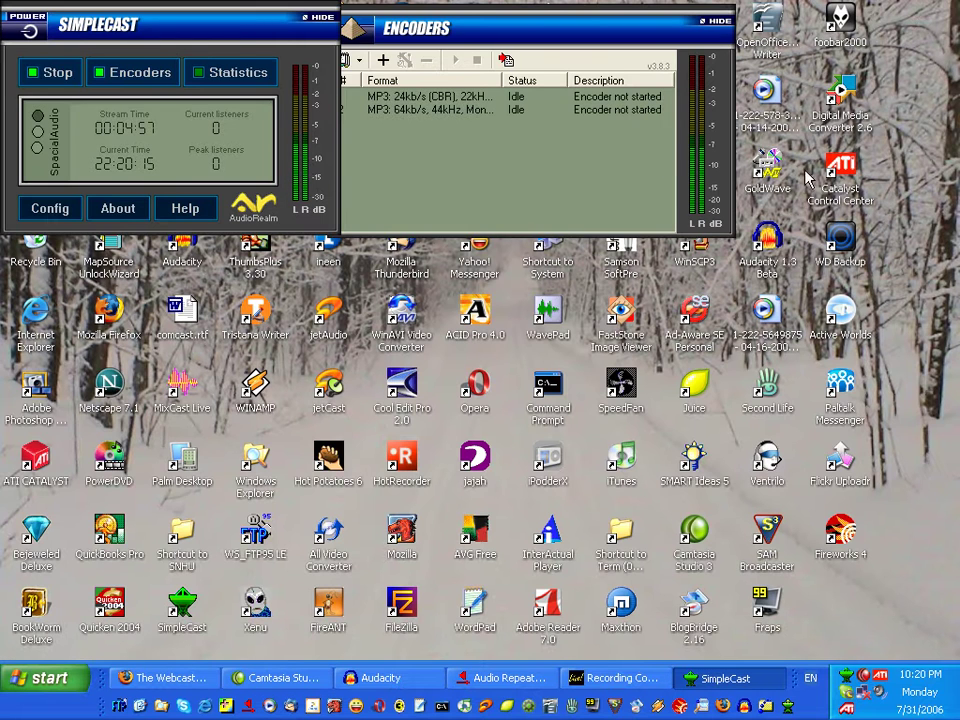
{"action": "left_click", "coordinate": [844, 464]}
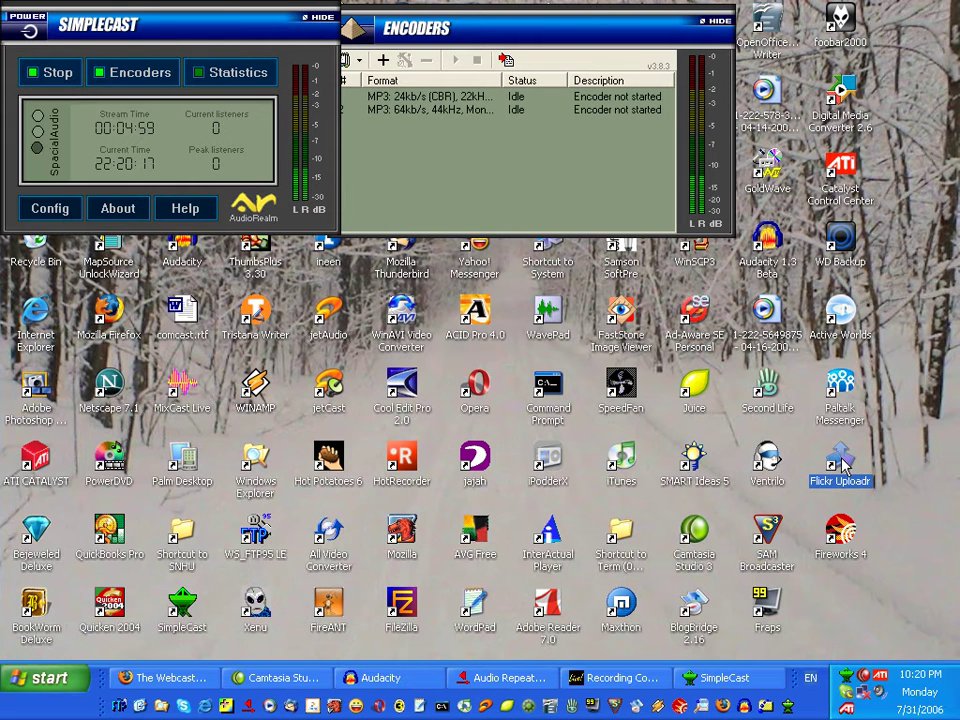
{"action": "left_click", "coordinate": [815, 708]}
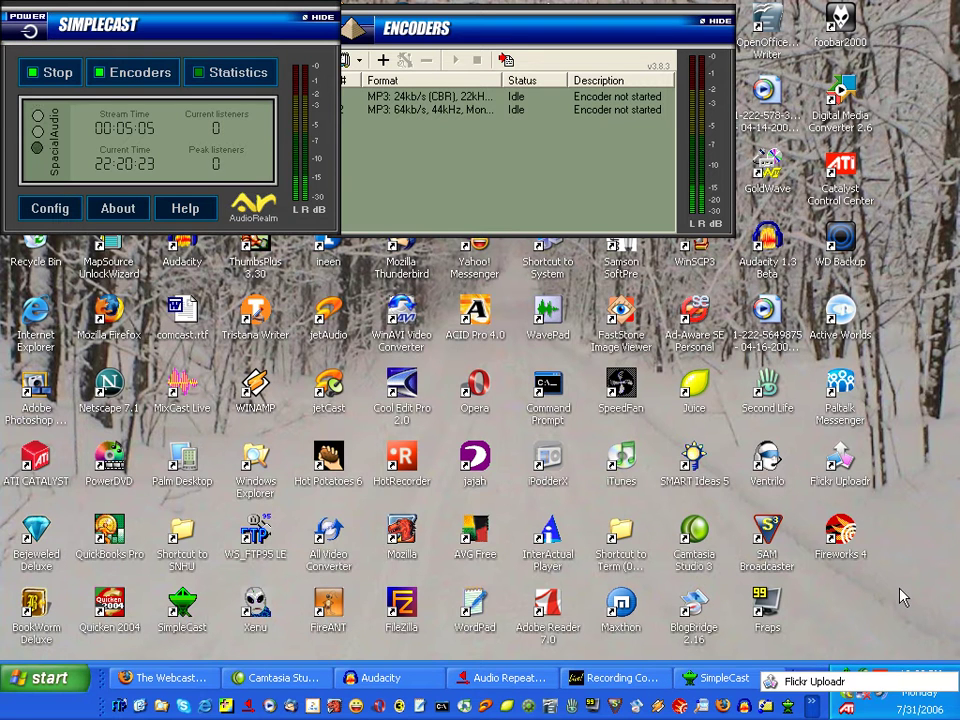
Step: Return to the browser's Webcast Academy Chat Room page and detach the chat into its own window, moved lower on the screen
{"action": "left_click", "coordinate": [185, 678]}
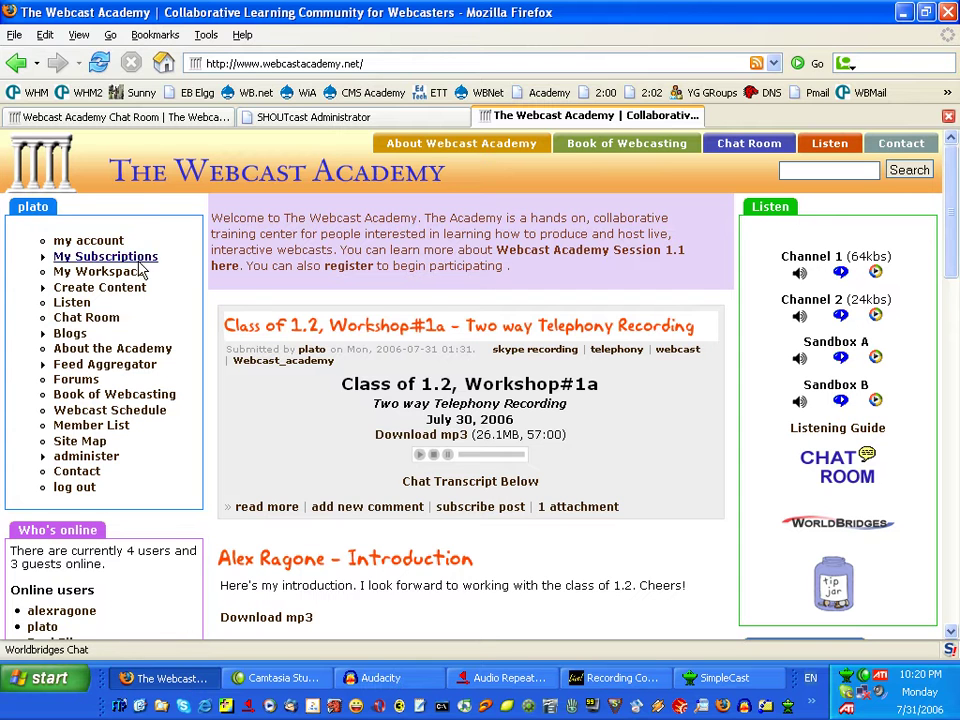
{"action": "left_click", "coordinate": [141, 119]}
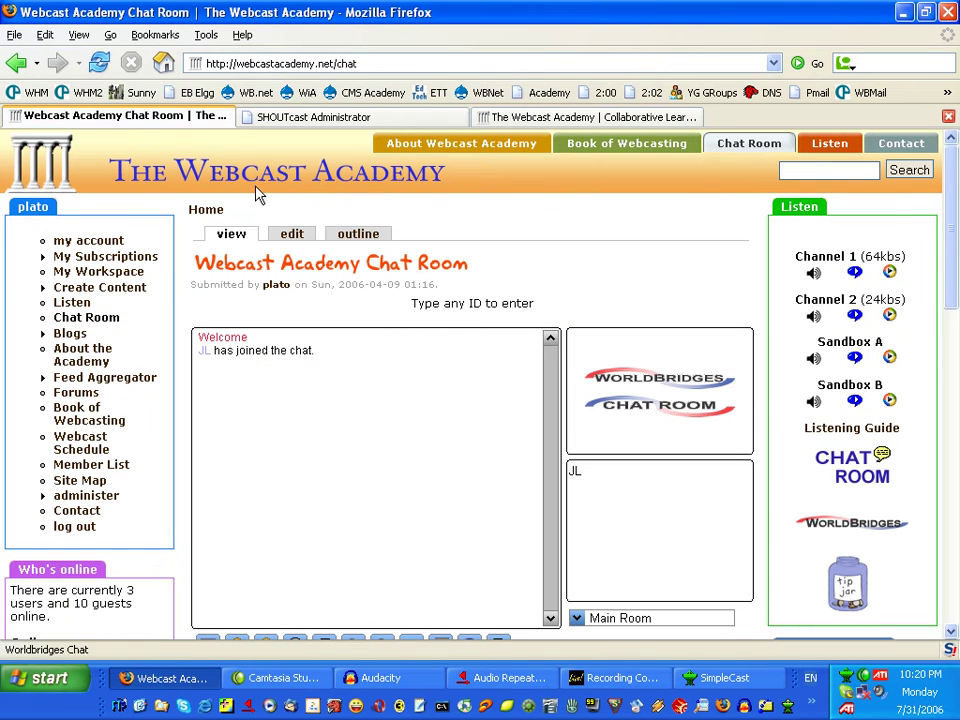
{"action": "scroll", "coordinate": [735, 290], "scroll_direction": "down", "scroll_amount": 4}
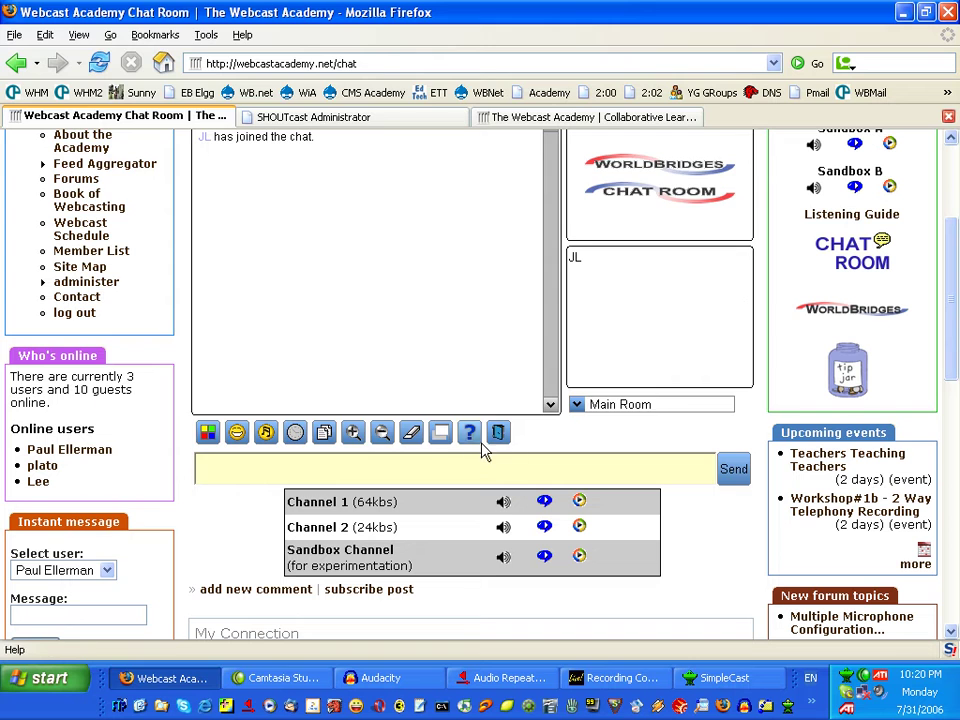
{"action": "left_click", "coordinate": [496, 432]}
{"action": "left_click_drag", "start_coordinate": [395, 15], "coordinate": [398, 243]}
Step: View the browser's open Chat Room, SHOUTcast Administrator and Webcast Academy home pages in turn
{"action": "left_click", "coordinate": [179, 119]}
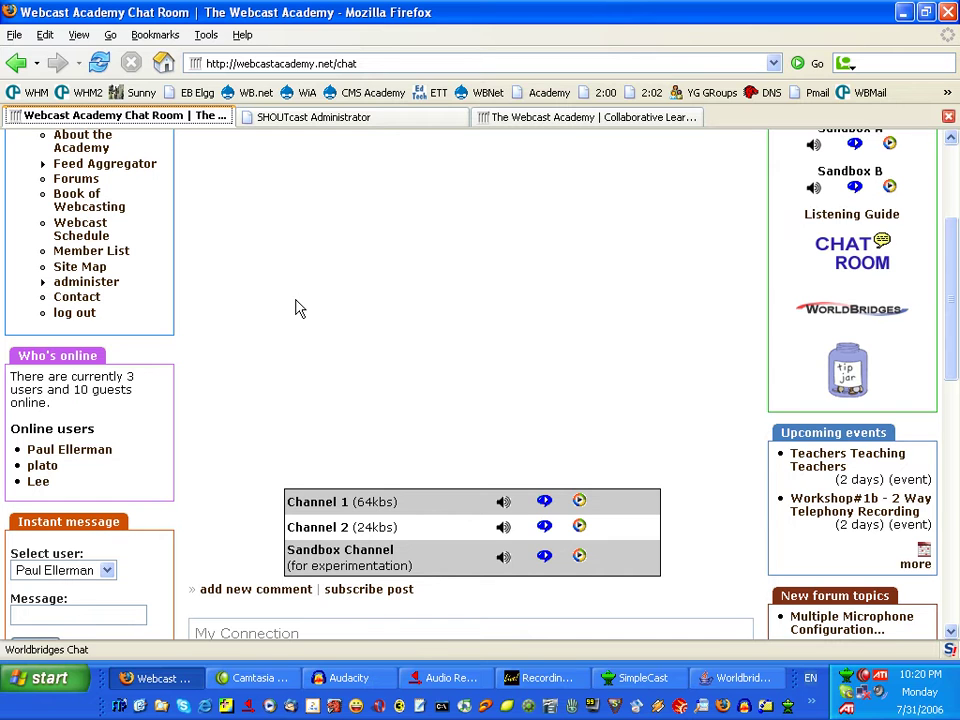
{"action": "left_click", "coordinate": [287, 120]}
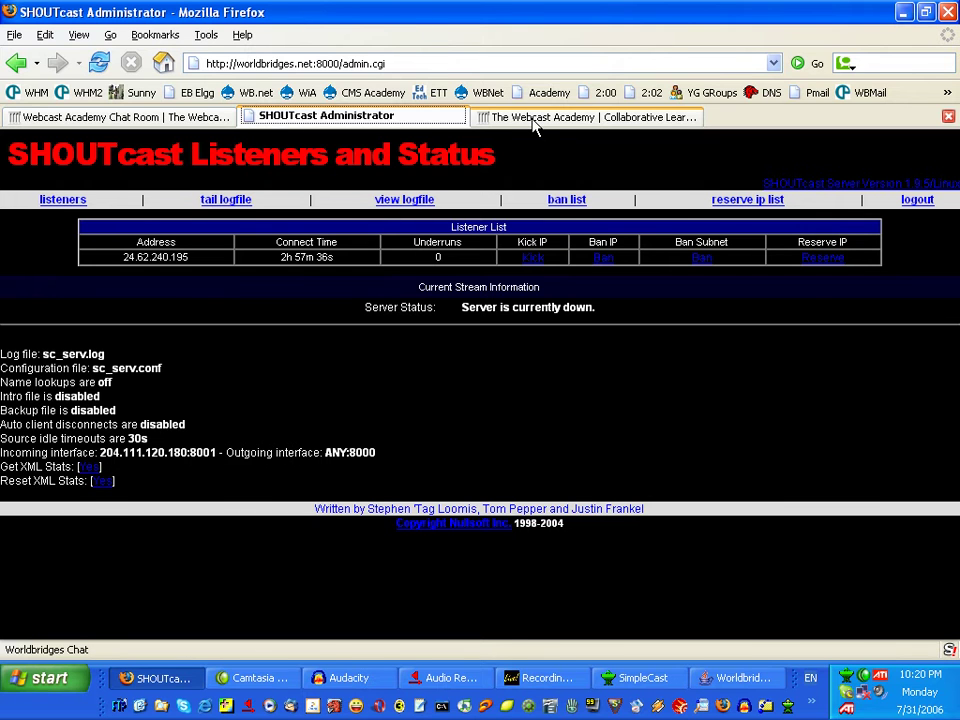
{"action": "left_click", "coordinate": [536, 121]}
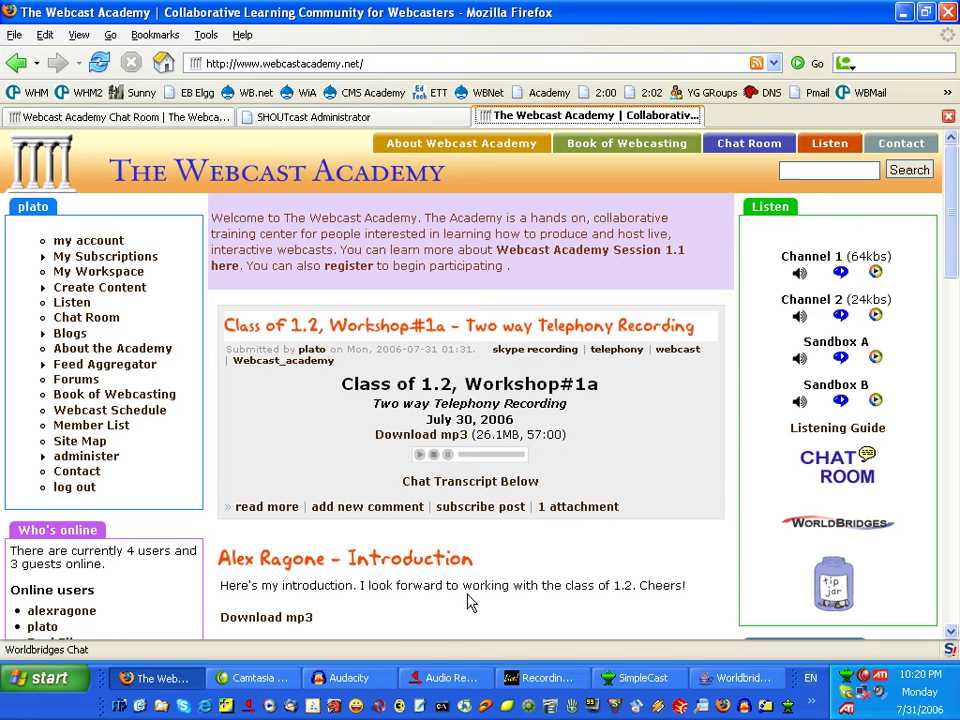
Step: Switch to Audacity, maximize its window and restore it to its smaller size
{"action": "left_click", "coordinate": [366, 677]}
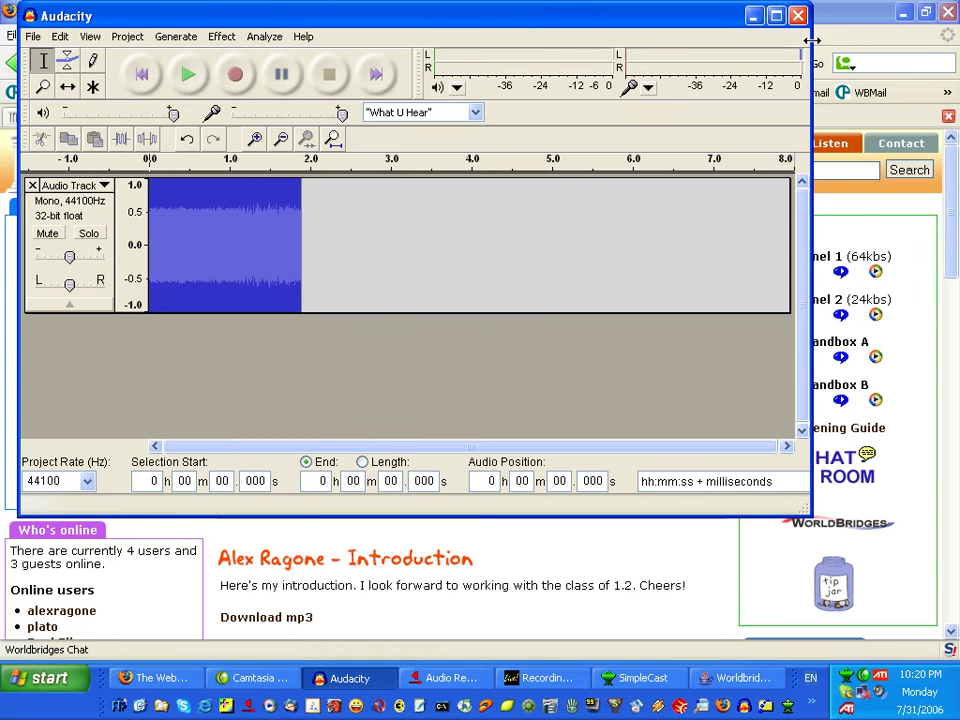
{"action": "double_click", "coordinate": [587, 13]}
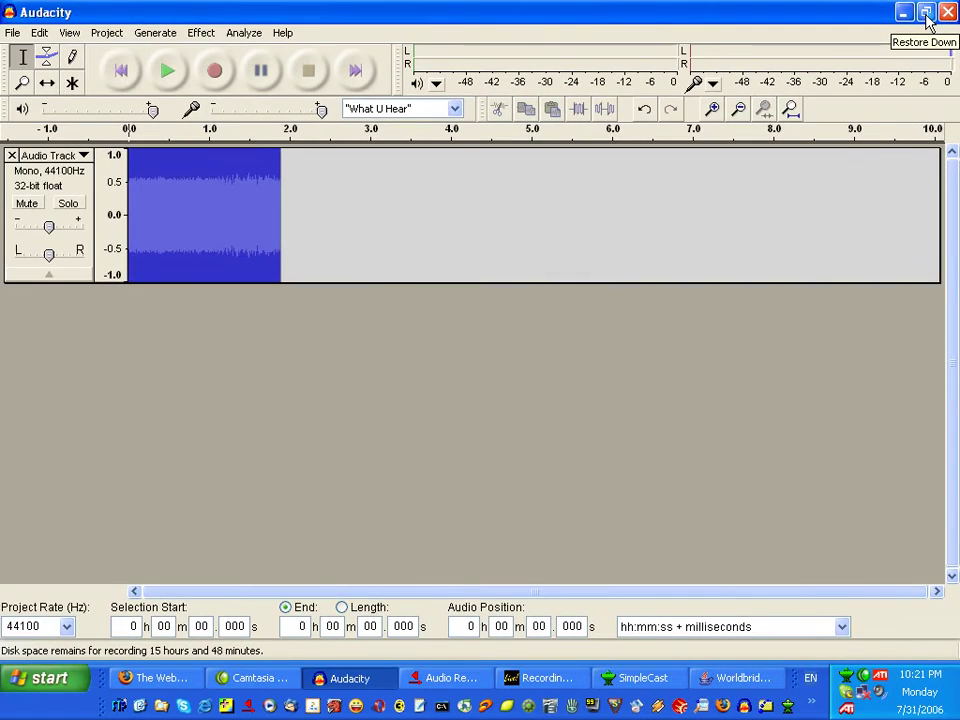
{"action": "left_click", "coordinate": [877, 34]}
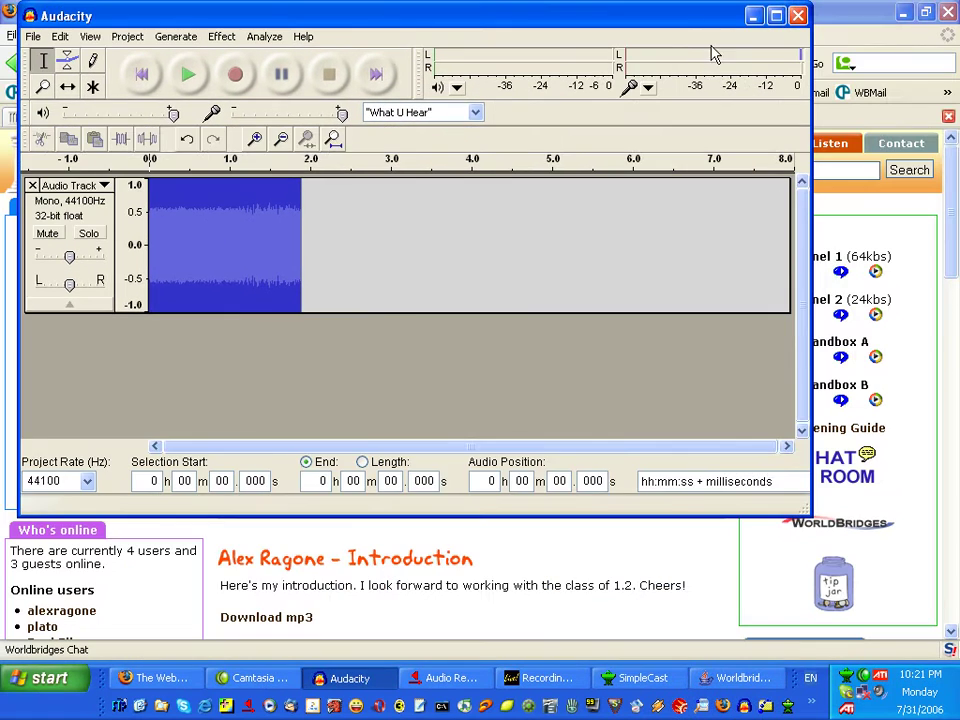
Step: Move and resize the Audacity window into a wide, short strip across the upper screen, and bring Worldbridges Chat in front of it
{"action": "left_click_drag", "start_coordinate": [669, 21], "coordinate": [688, 92]}
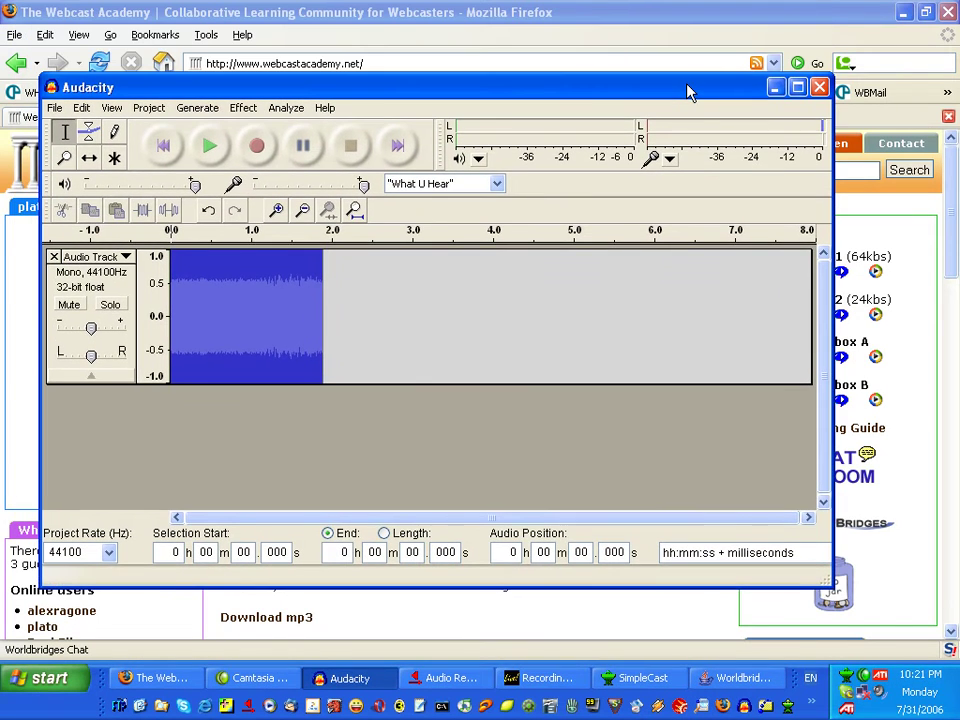
{"action": "left_click_drag", "start_coordinate": [828, 583], "coordinate": [654, 600]}
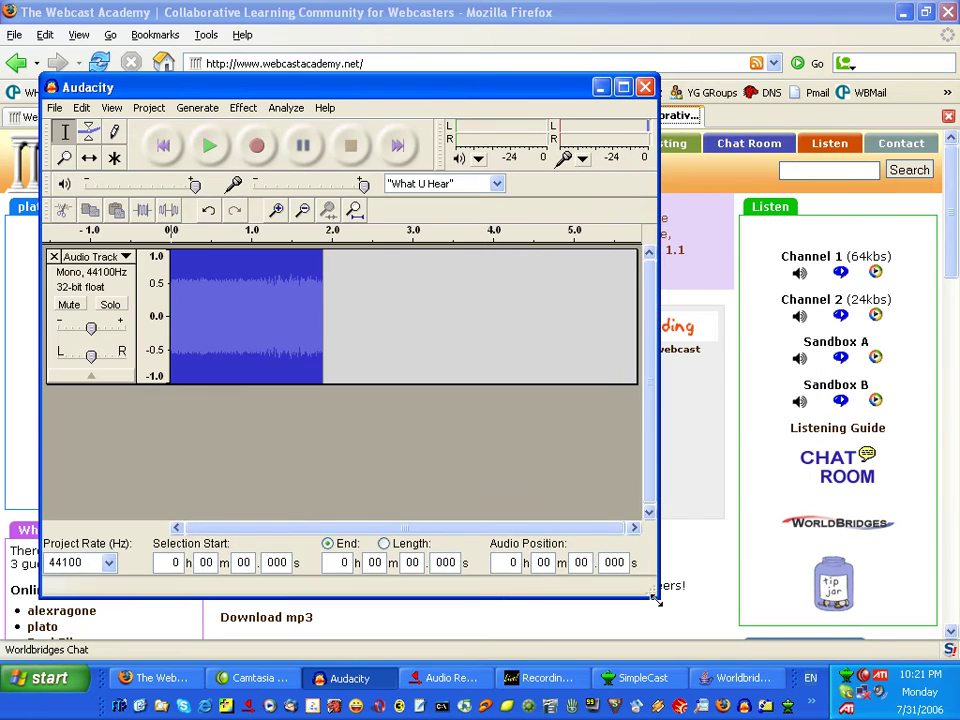
{"action": "left_click_drag", "start_coordinate": [420, 95], "coordinate": [386, 22]}
{"action": "left_click_drag", "start_coordinate": [620, 521], "coordinate": [940, 368]}
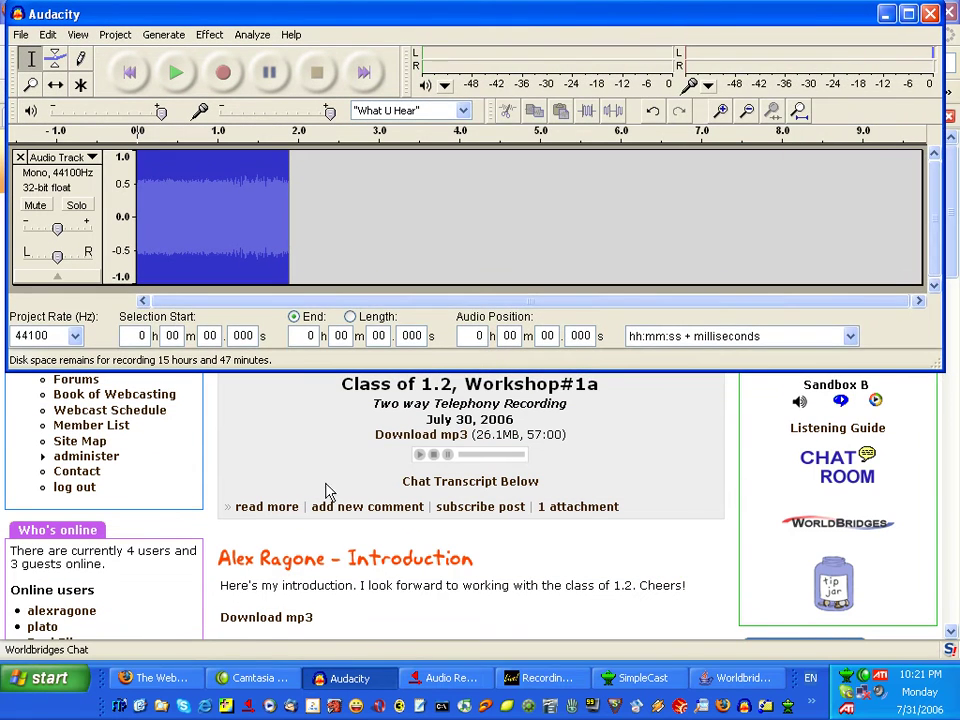
{"action": "left_click", "coordinate": [737, 678]}
{"action": "mouse_move", "coordinate": [405, 255]}
{"action": "left_mouse_down"}
{"action": "mouse_move", "coordinate": [420, 274]}
{"action": "mouse_move", "coordinate": [395, 257]}
{"action": "left_mouse_up"}
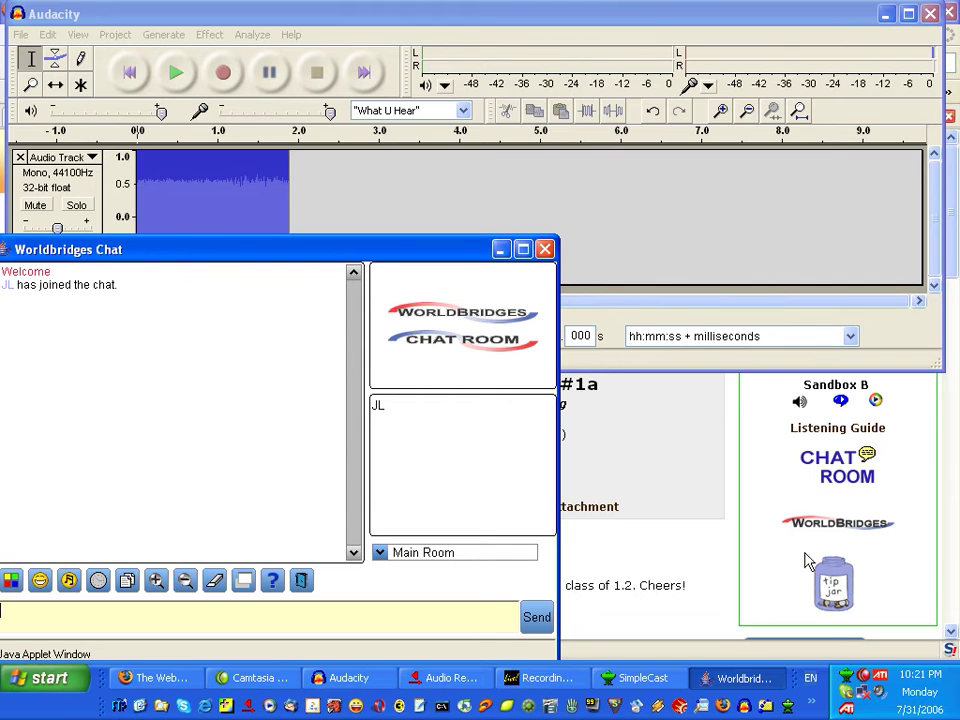
Step: Tile all open windows horizontally and undo the tiling
{"action": "right_click", "coordinate": [876, 710]}
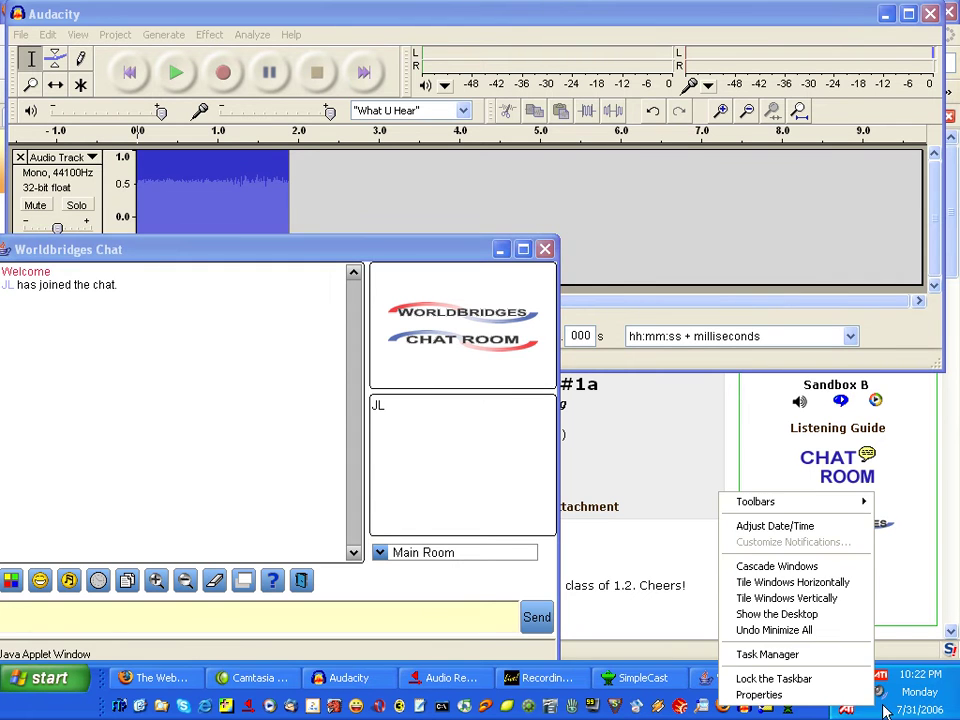
{"action": "left_click", "coordinate": [787, 584]}
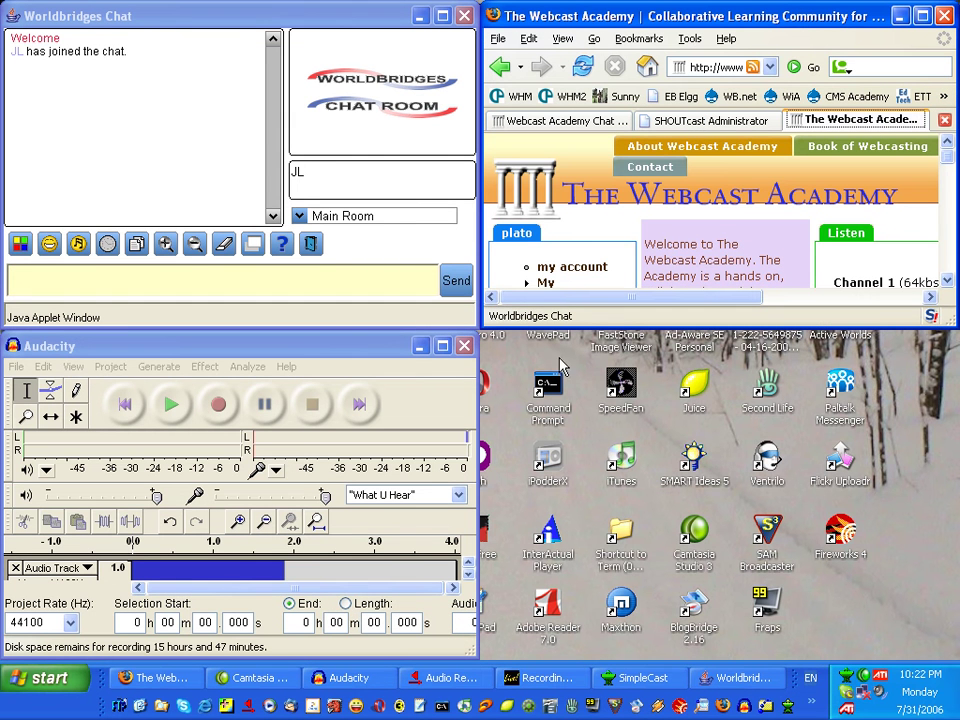
{"action": "right_click", "coordinate": [888, 706]}
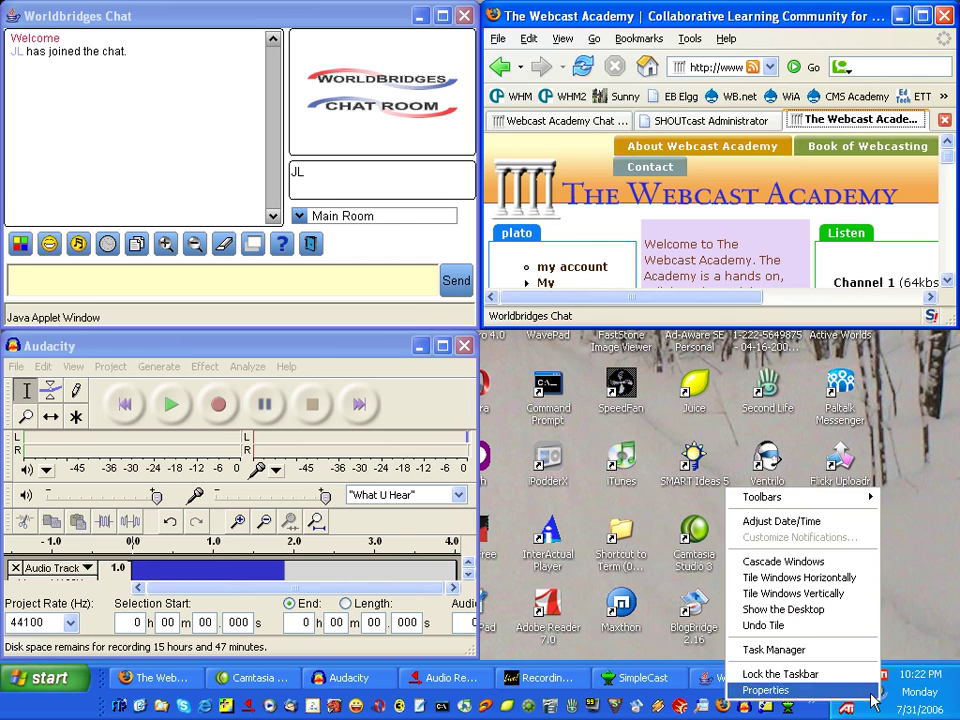
{"action": "left_click", "coordinate": [848, 625]}
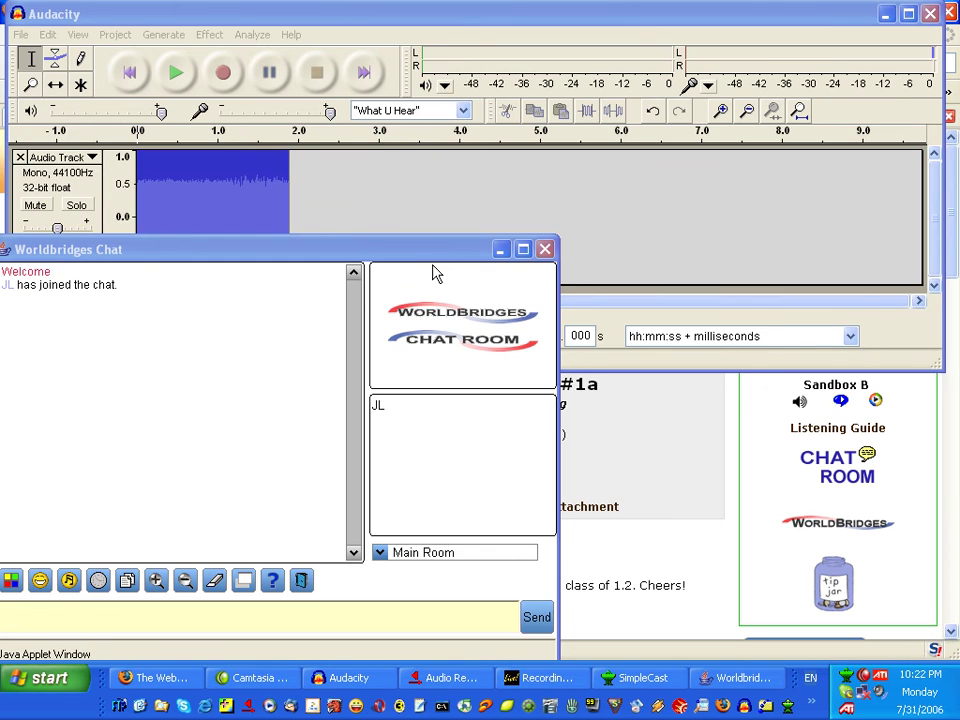
Step: Load the bookmarked EdTechTalk site in place of the Webcast Academy home page, and bring Worldbridges Chat in front of the Chat Room page
{"action": "left_click_drag", "start_coordinate": [590, 250], "coordinate": [423, 250]}
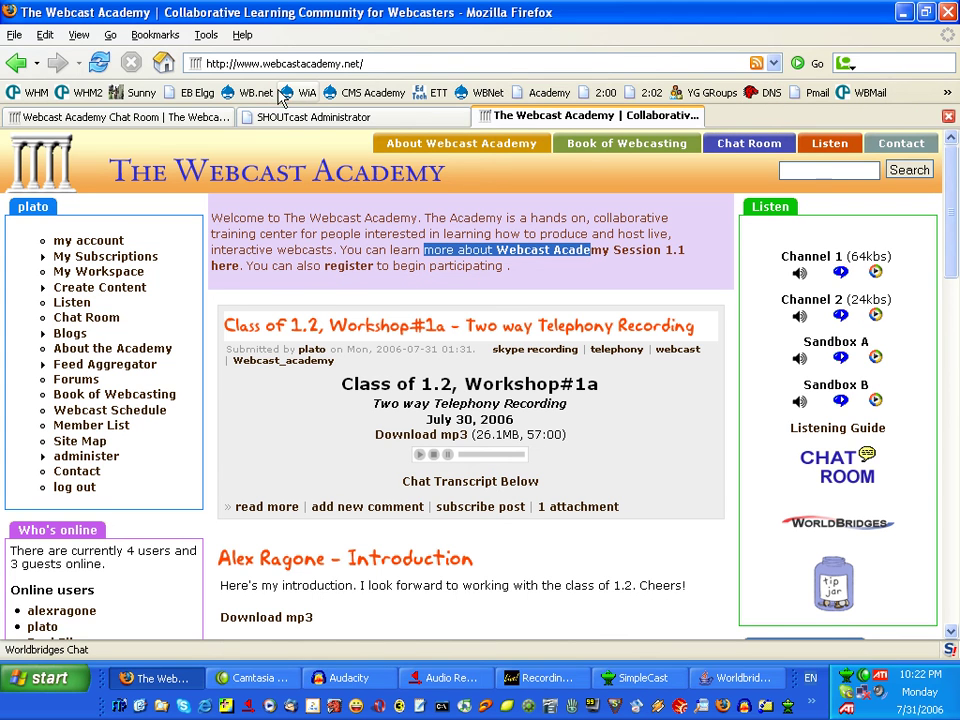
{"action": "left_click", "coordinate": [436, 95]}
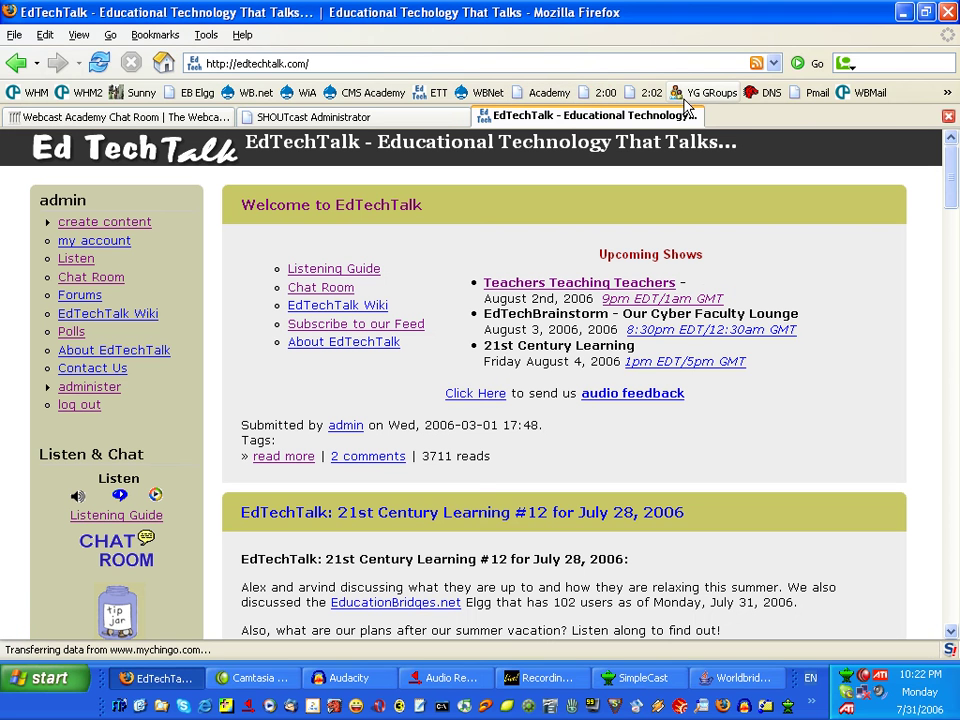
{"action": "left_click", "coordinate": [172, 119]}
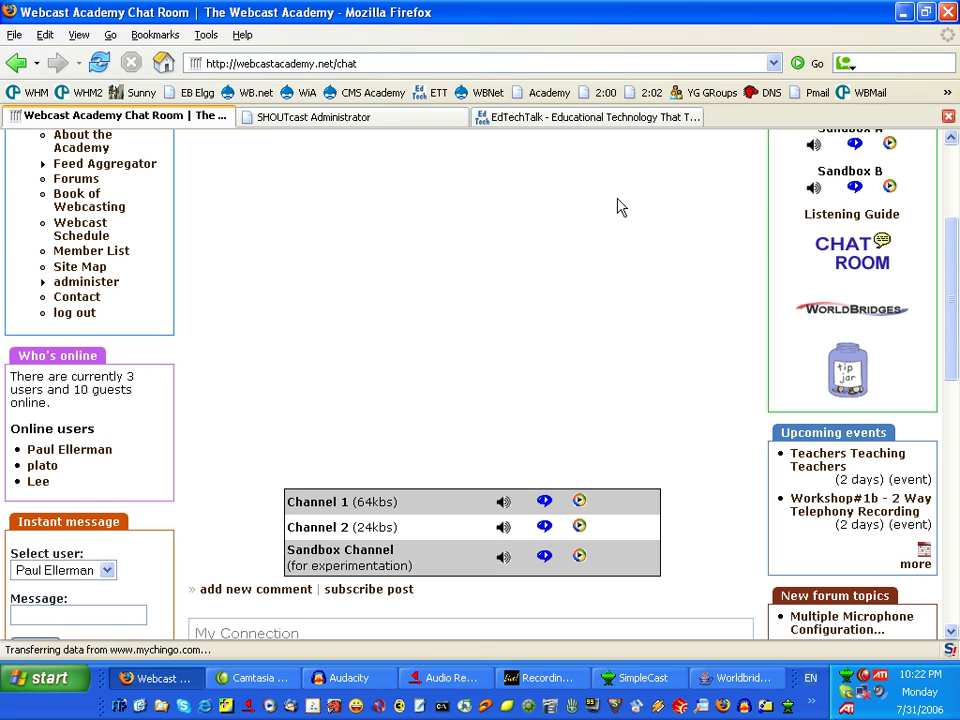
{"action": "left_click", "coordinate": [735, 678]}
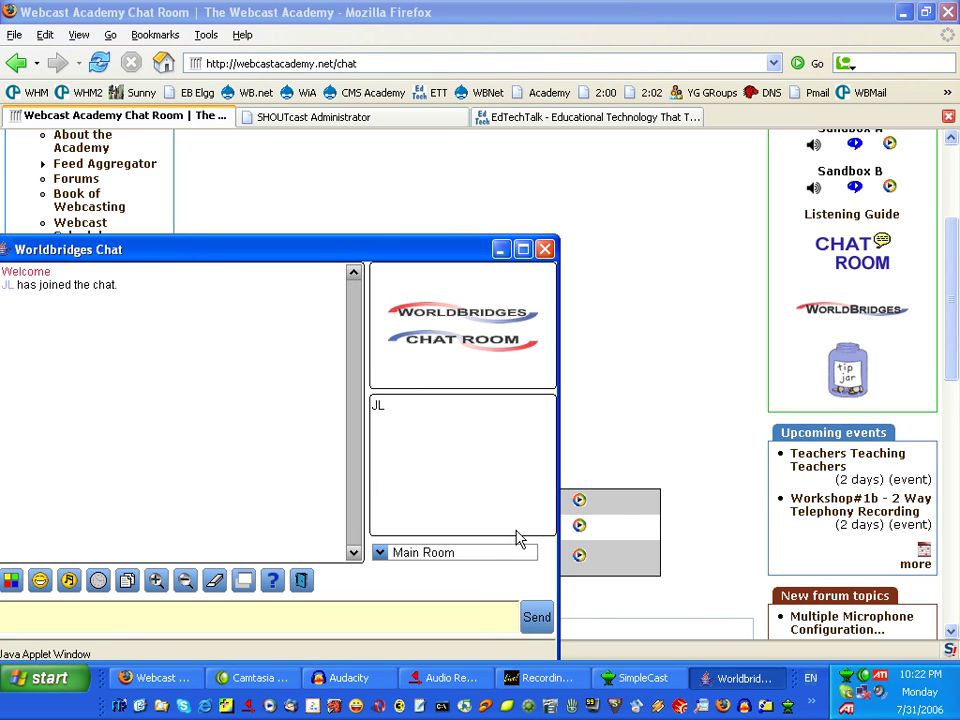